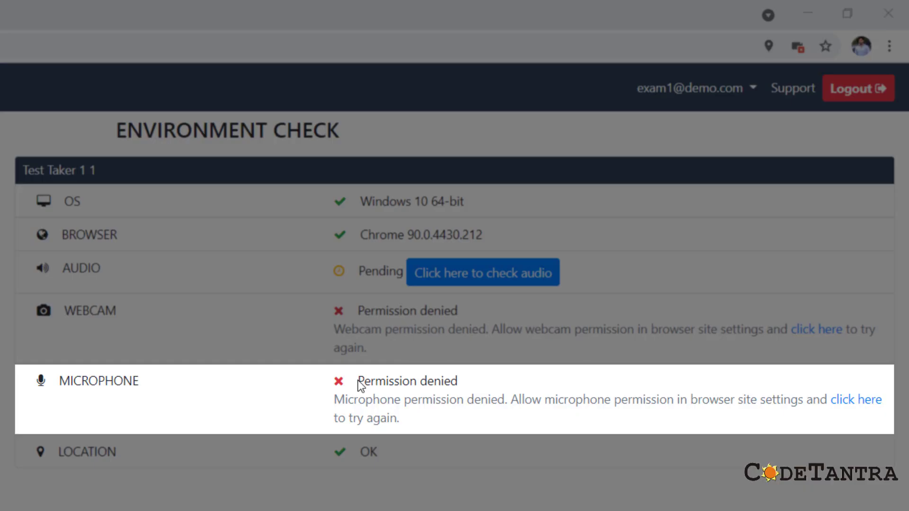
- Set Microphone to Allow in the CodeTantra site's permissions, then reload the page
left_click_drag(359, 381, 471, 382)
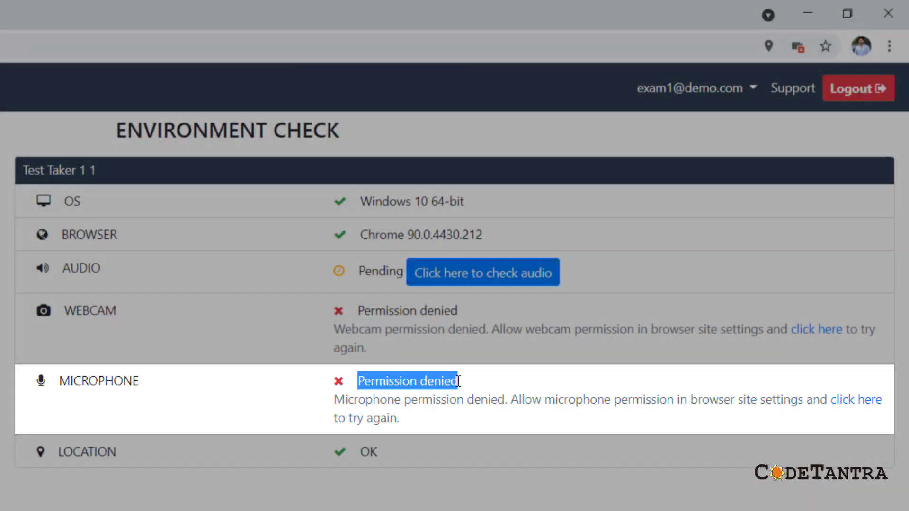
left_click(443, 381)
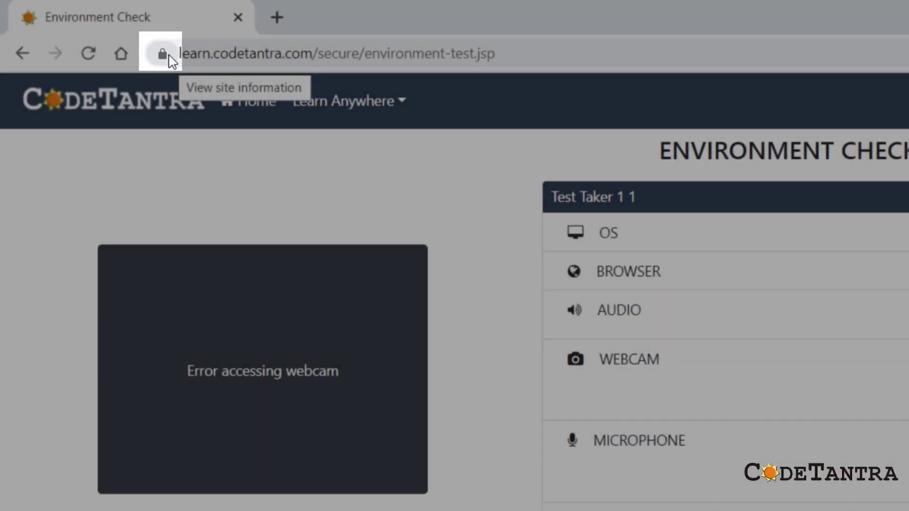
left_click(166, 54)
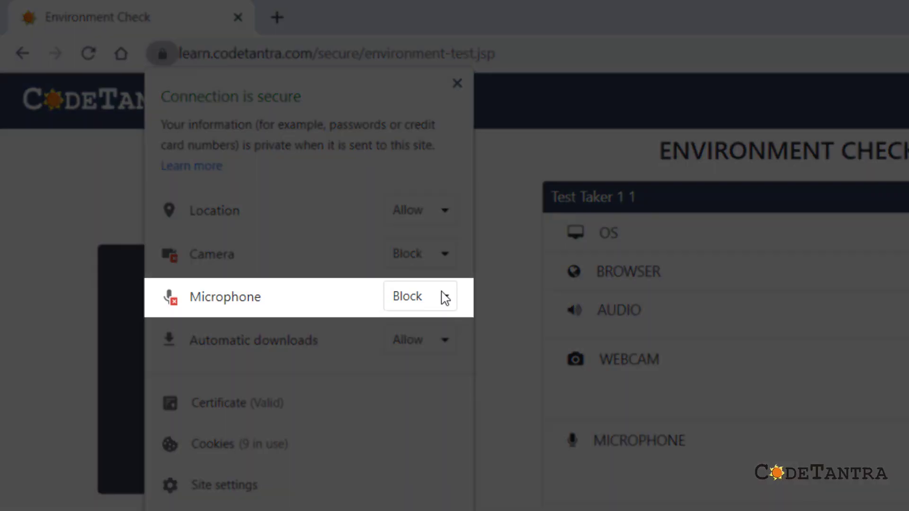
left_click(445, 297)
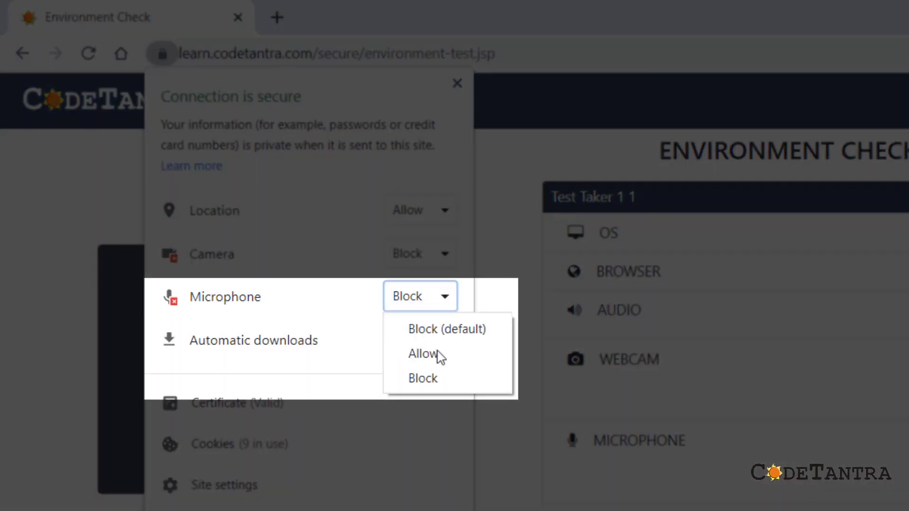
left_click(437, 365)
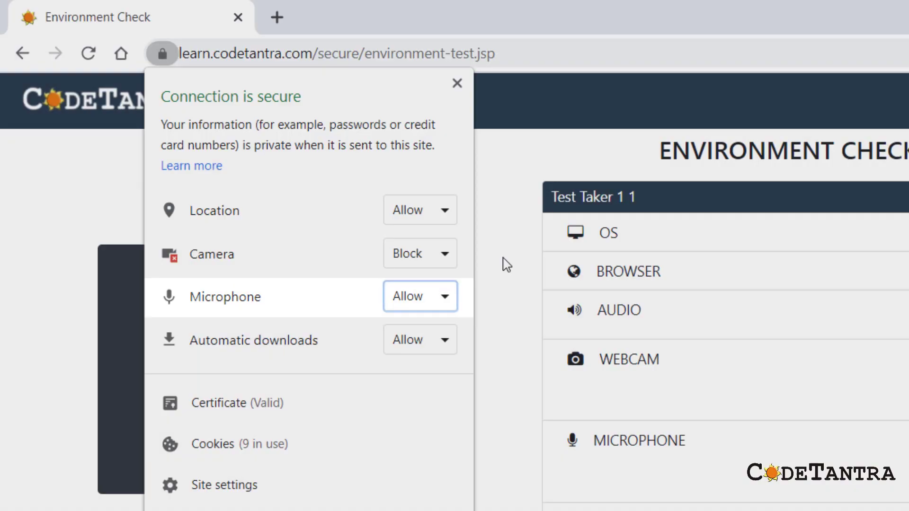
left_click(504, 261)
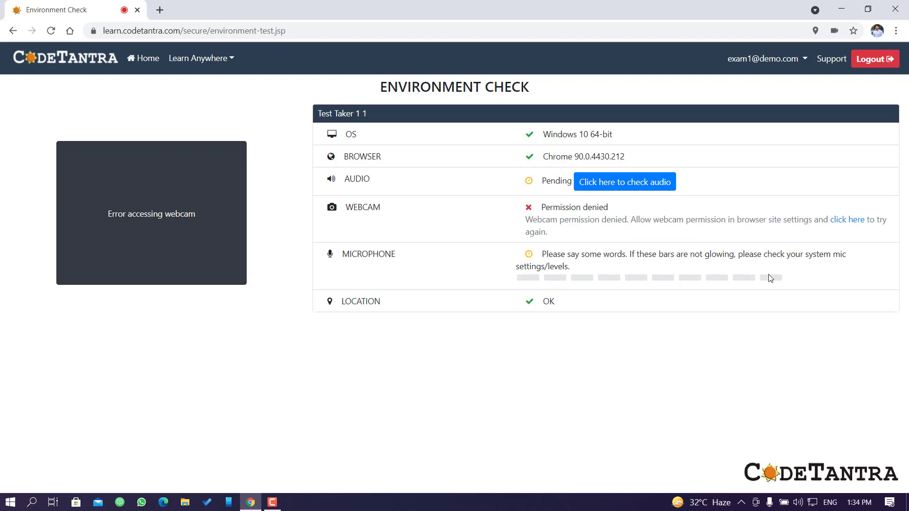
- Minimize Chrome and open the Sound dialog from the taskbar speaker menu, then dismiss it
left_click(845, 9)
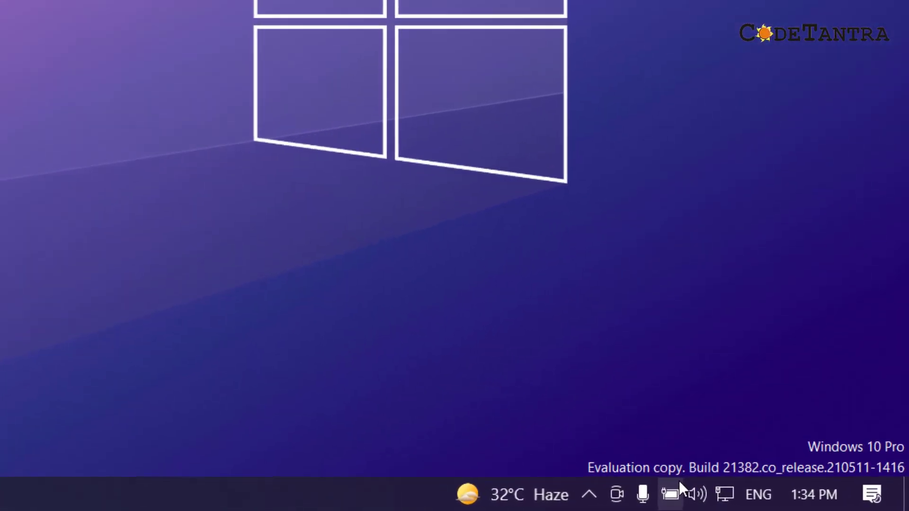
right_click(693, 505)
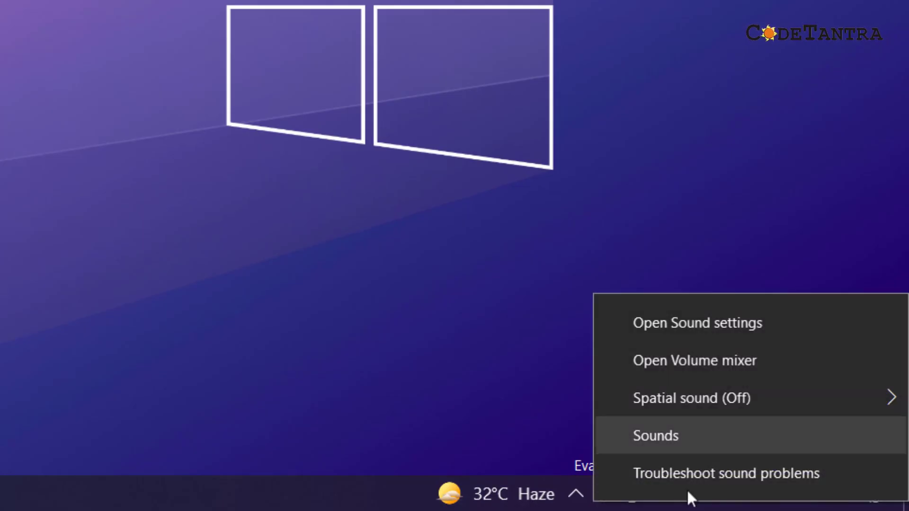
left_click(668, 440)
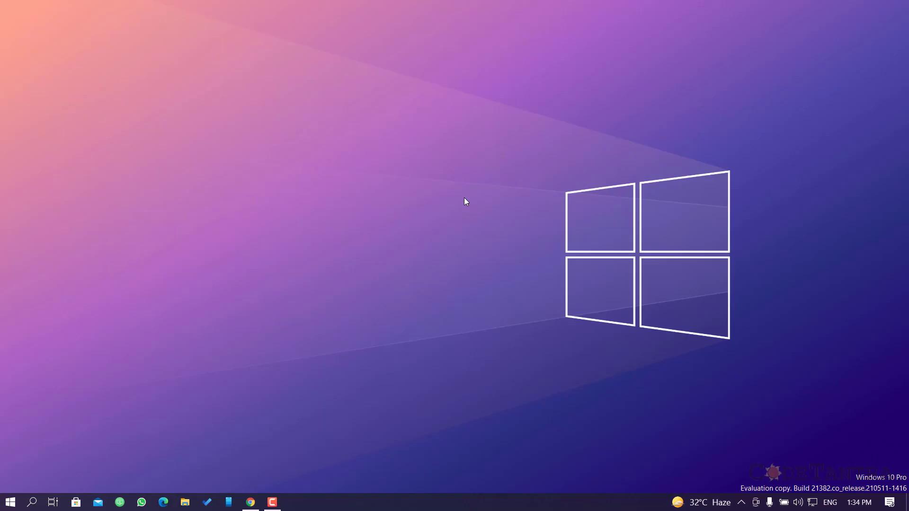
left_click_drag(73, 17, 341, 43)
key("Escape")
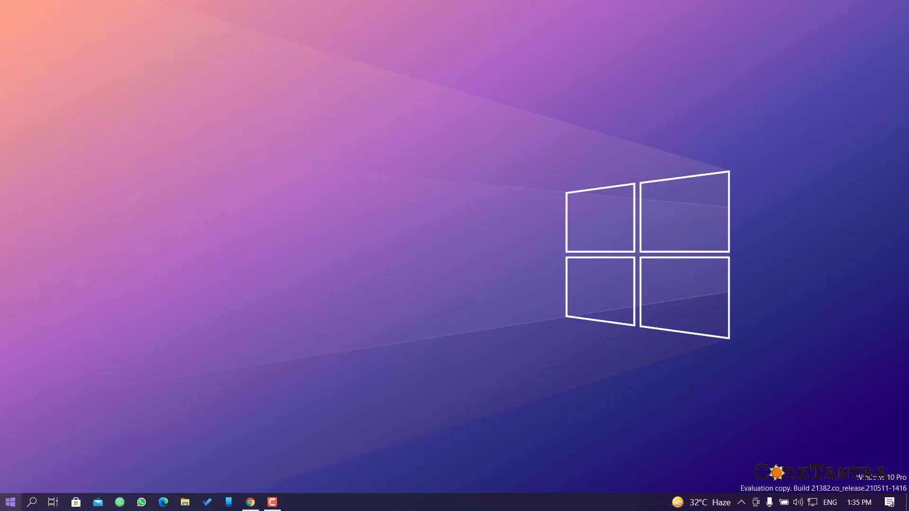
- Search Start for 'SOUND', open Change system sounds, and centre the Sound dialog
left_click(10, 501)
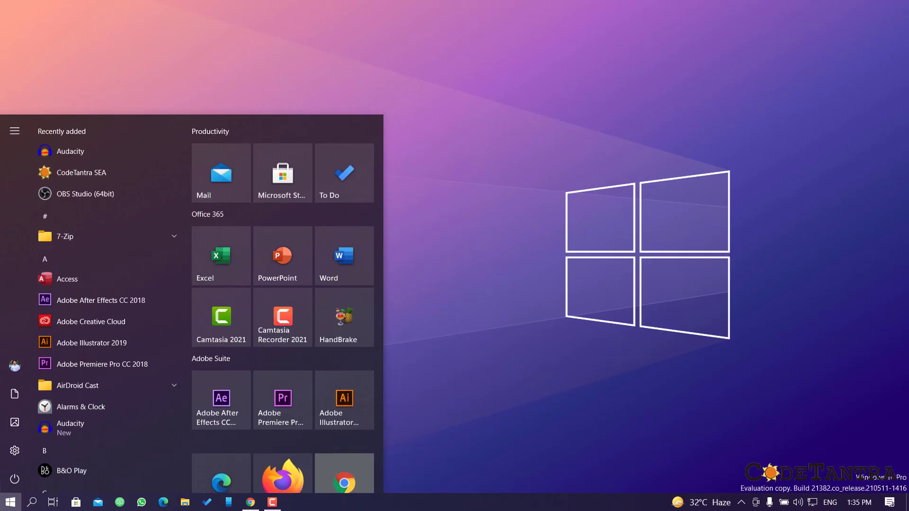
type("SOUND")
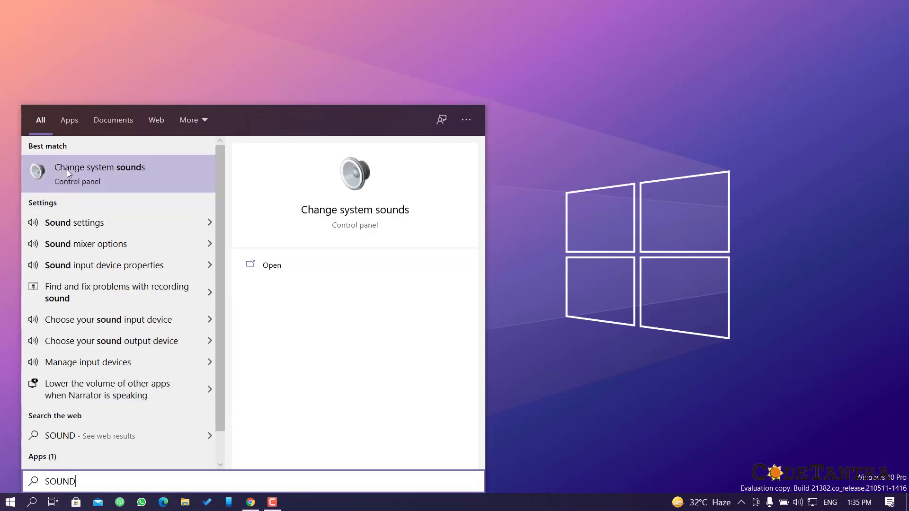
left_click(142, 170)
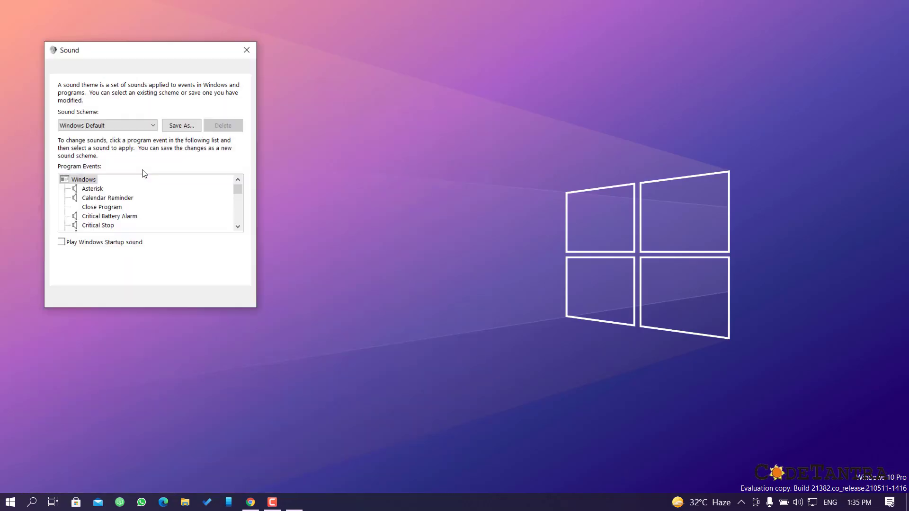
left_click_drag(151, 48, 357, 59)
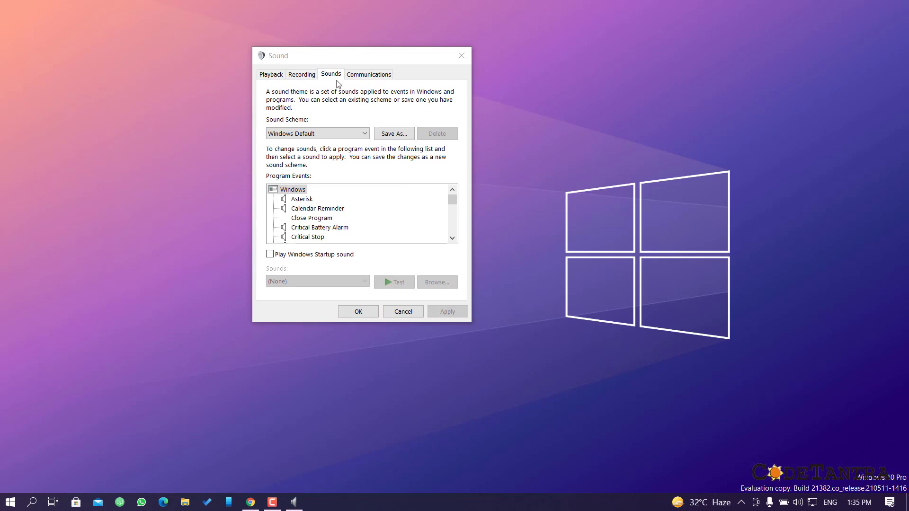
- Open Control Panel from a Start search and keep View by set to Large icons
left_click(9, 502)
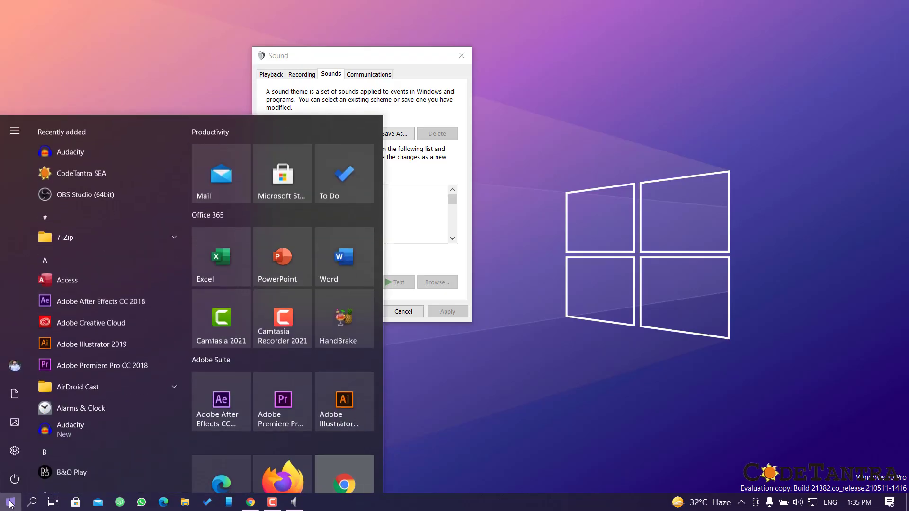
type("CNTRIO")
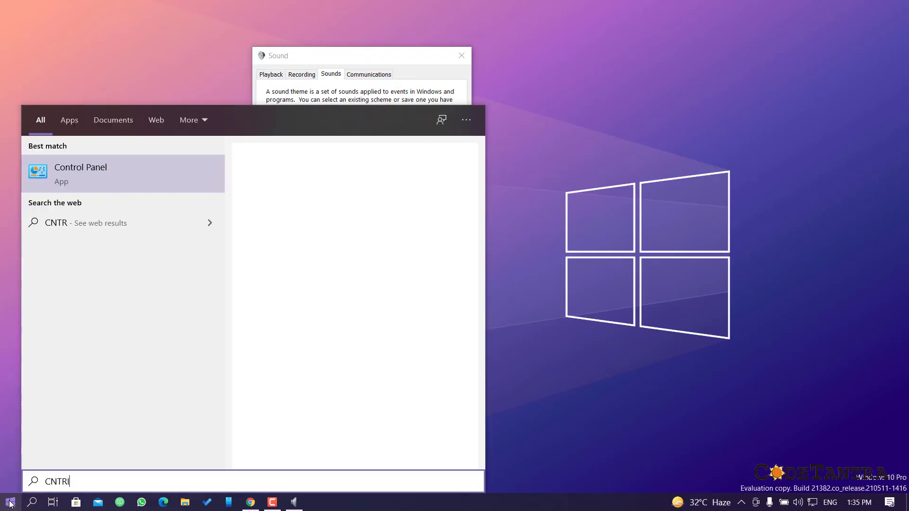
key("Return")
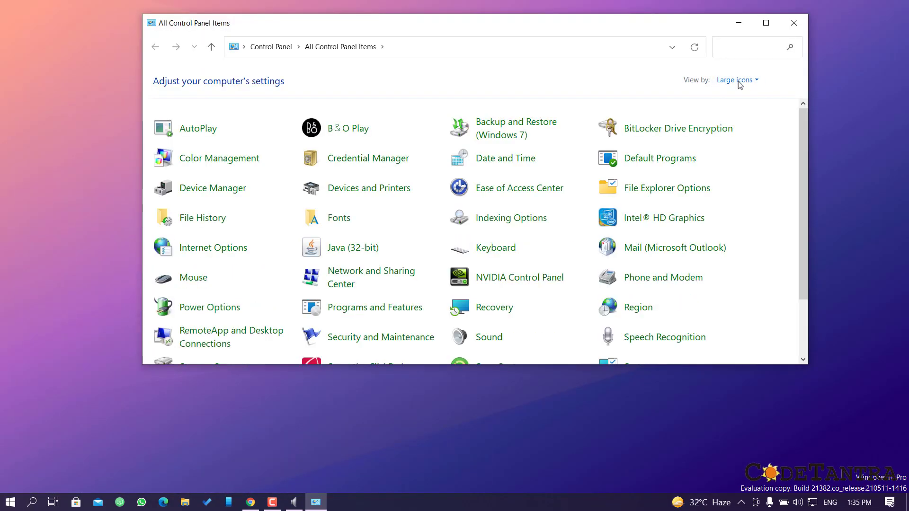
left_click(745, 81)
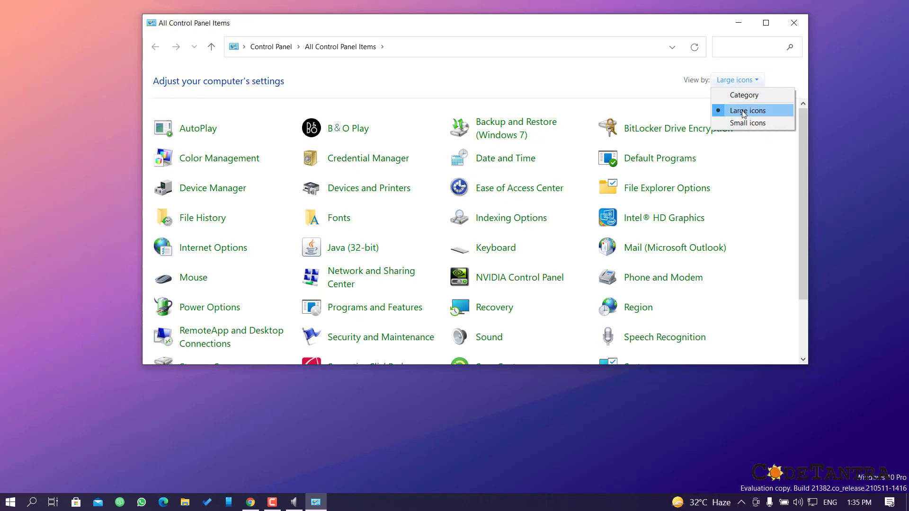
left_click(744, 112)
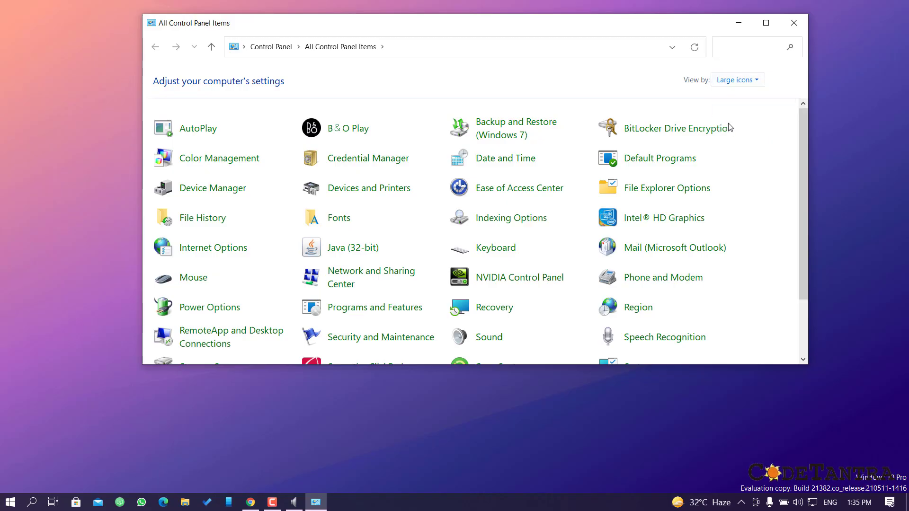
- Open Sound from Control Panel, close the extra Sound dialog, and reopen Sound
left_click(489, 337)
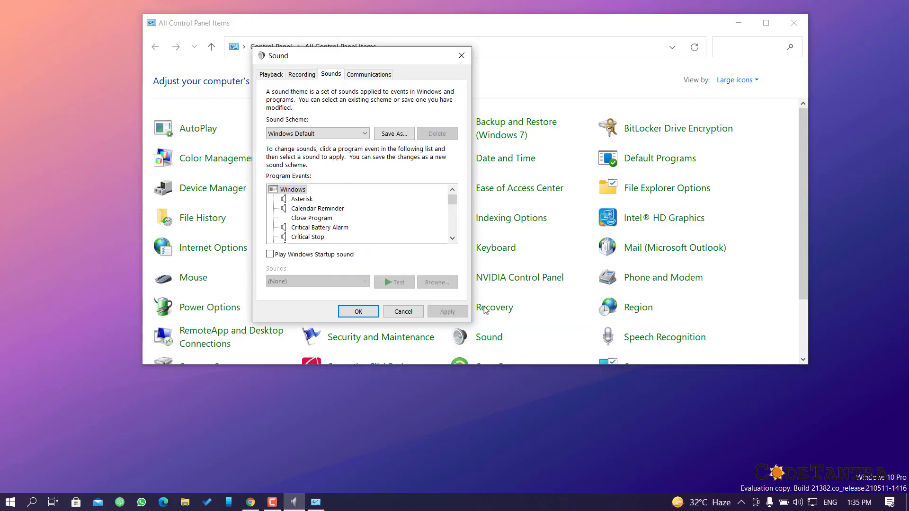
left_click_drag(377, 25, 606, 102)
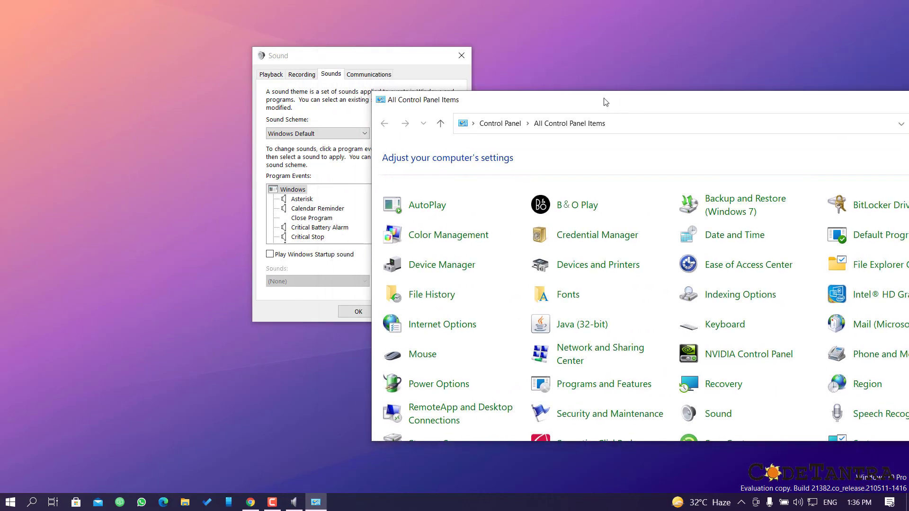
left_click(462, 55)
left_click_drag(497, 103, 249, 38)
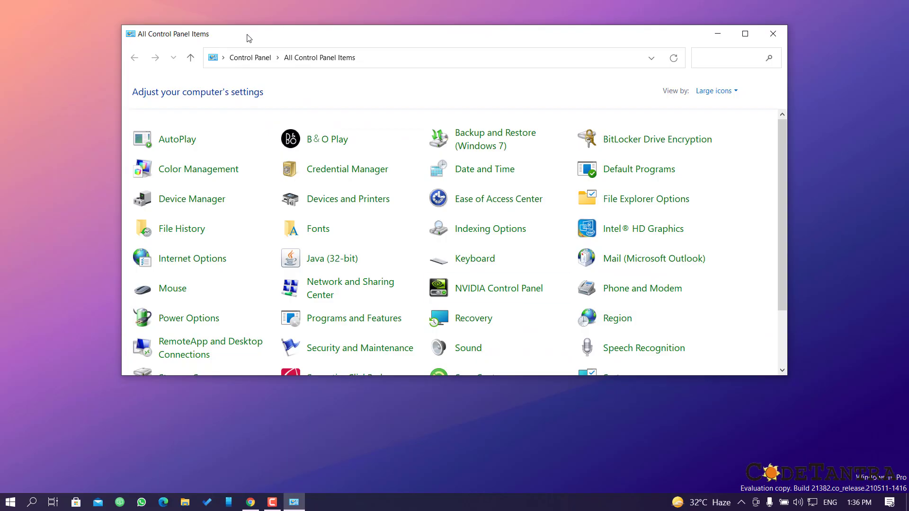
left_click(473, 349)
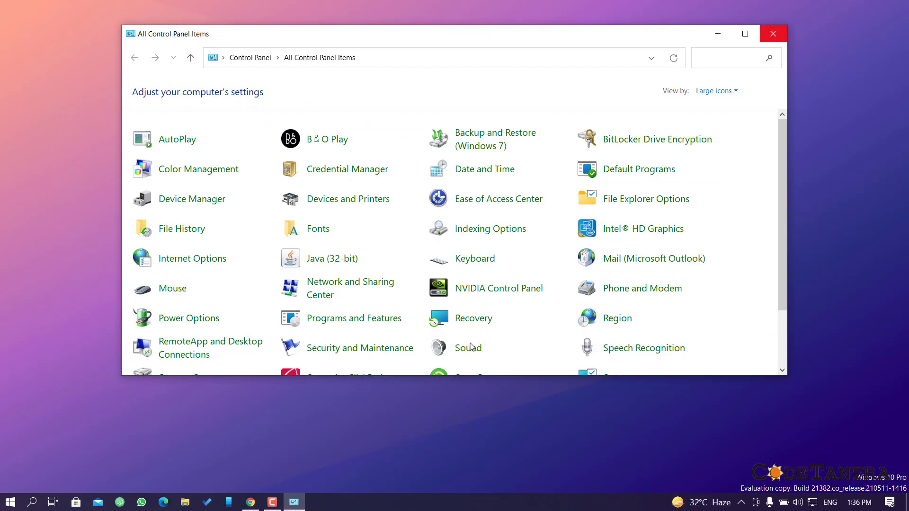
- Close Control Panel, centre the Sound dialog, and select the Realtek Microphone under Recording
left_click(774, 33)
left_click_drag(177, 71, 420, 72)
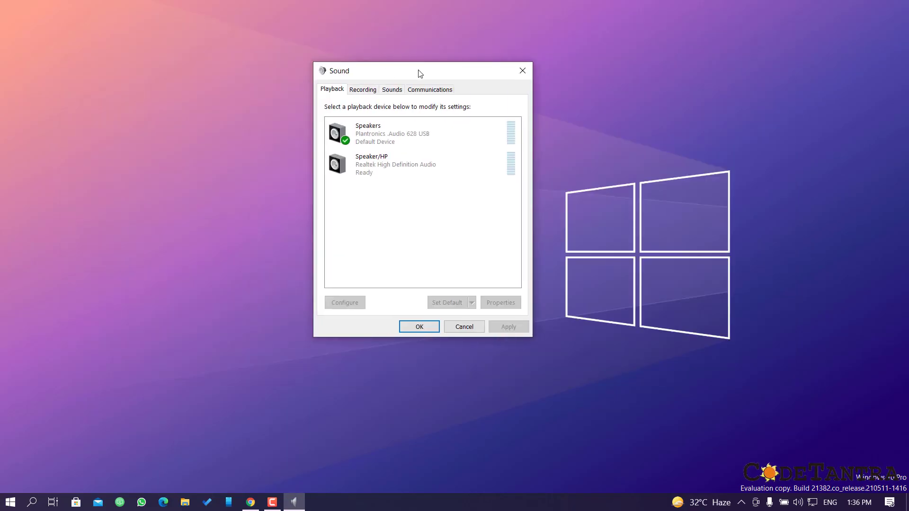
left_click(364, 92)
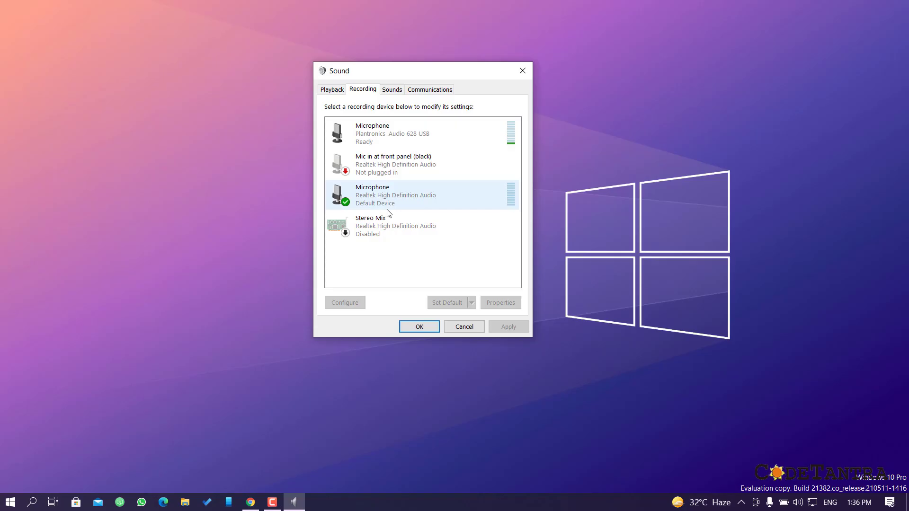
left_click(452, 201)
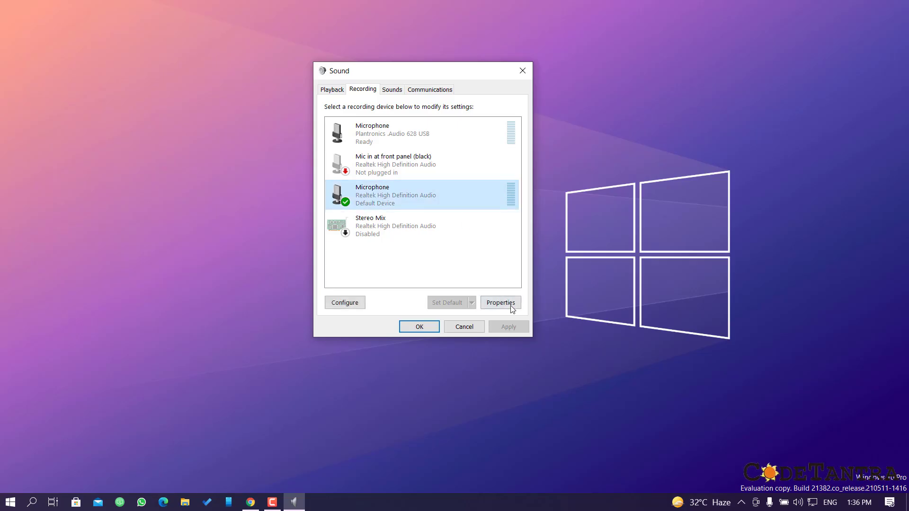
- Check the Realtek Microphone's Levels (array 50, boost +10.0 dB), then switch back to Chrome
left_click(511, 309)
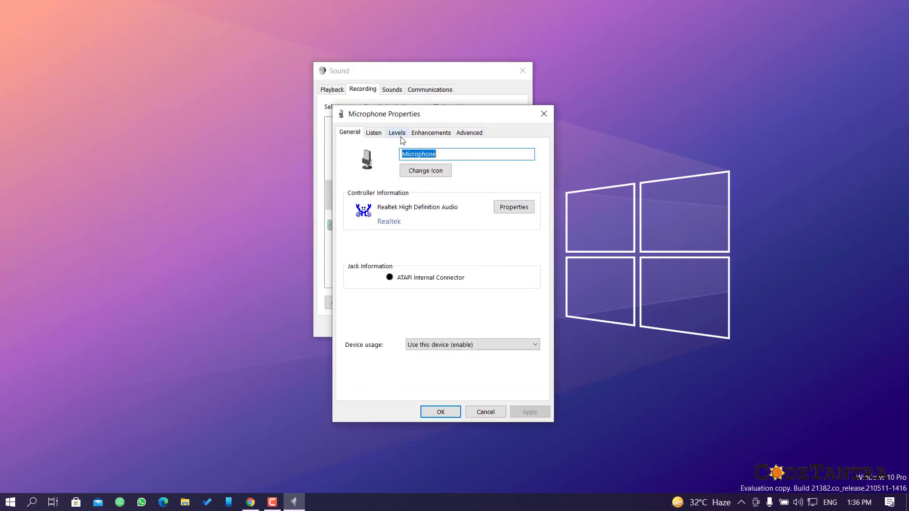
left_click(399, 136)
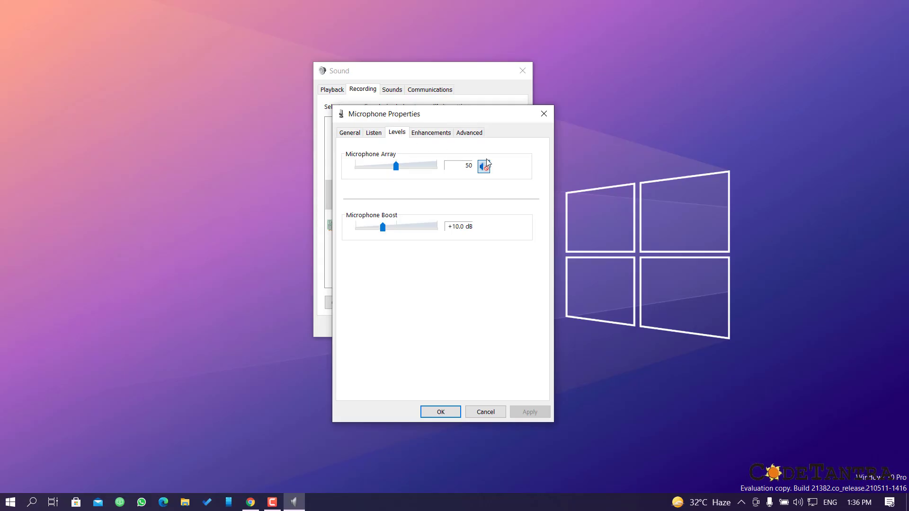
key("alt+Tab")
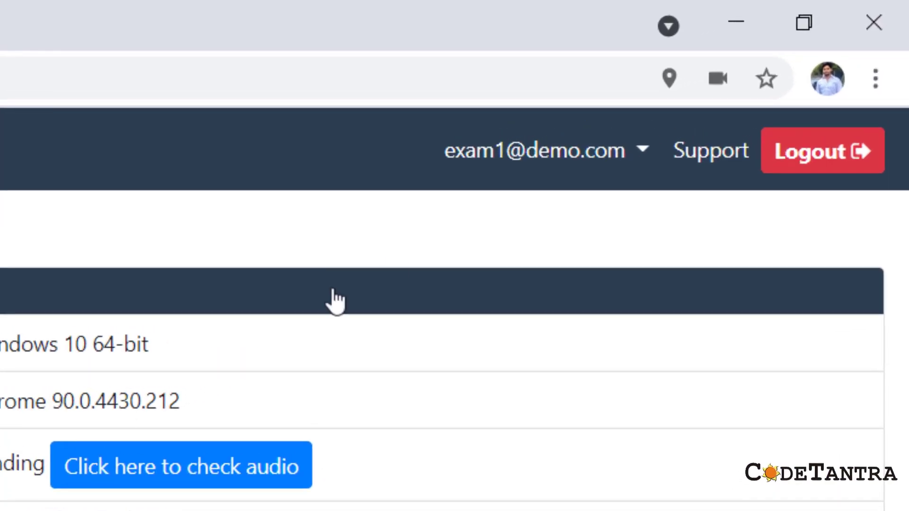
- Confirm the site's microphone permission in Chrome, then reopen the Windows microphone level settings
left_click(707, 82)
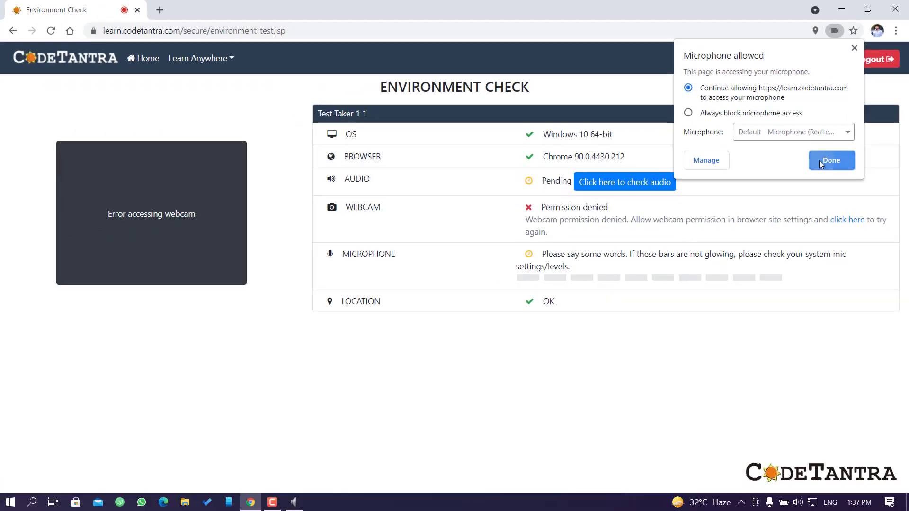
left_click(711, 411)
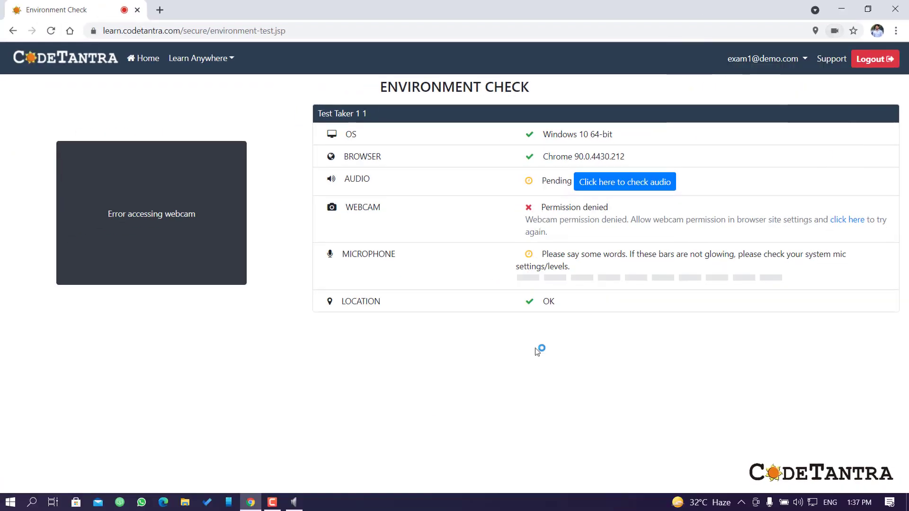
left_click(294, 502)
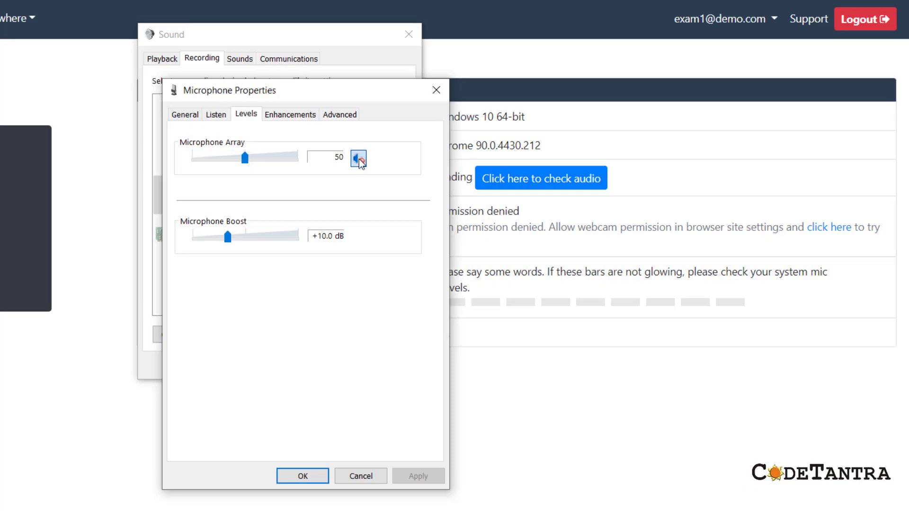
- Unmute the Microphone Array and raise its level from 50 to 93
left_click(360, 162)
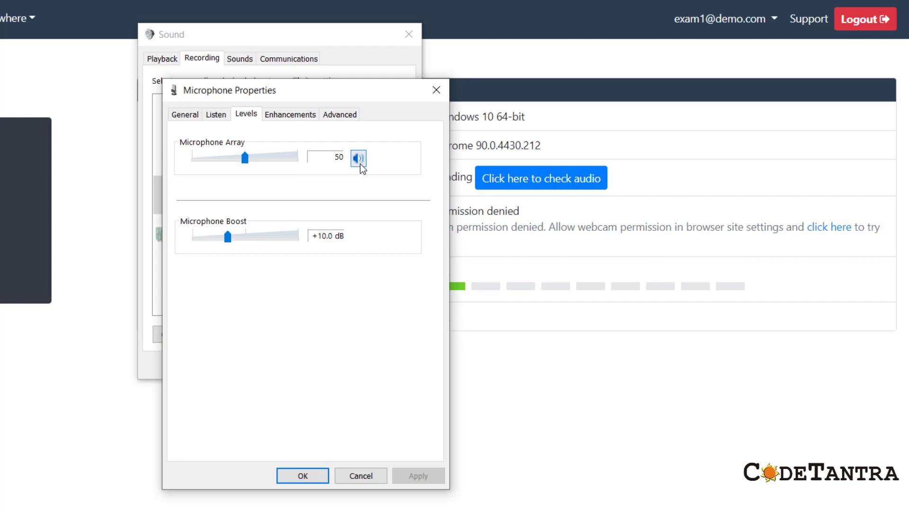
left_click_drag(368, 93, 286, 103)
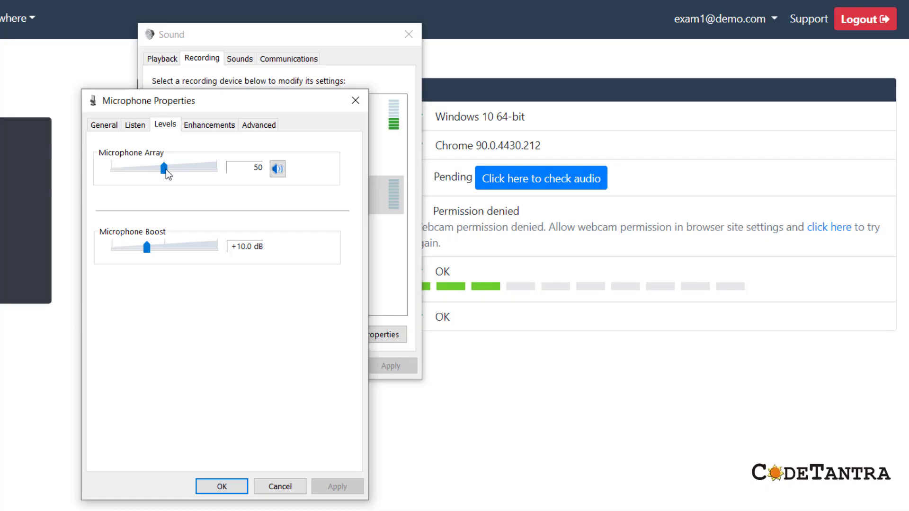
key("Page_Up")
key("Page_Up")
key("Page_Up")
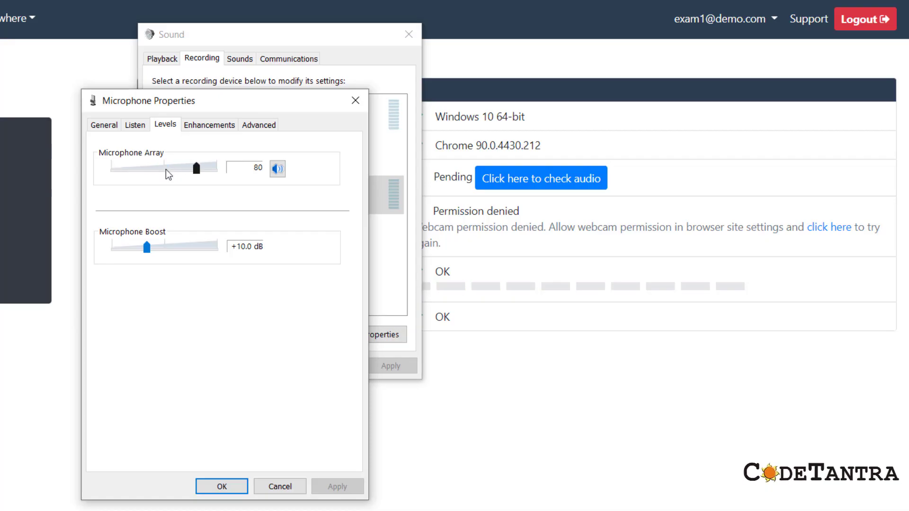
scroll(168, 174, "up", 5)
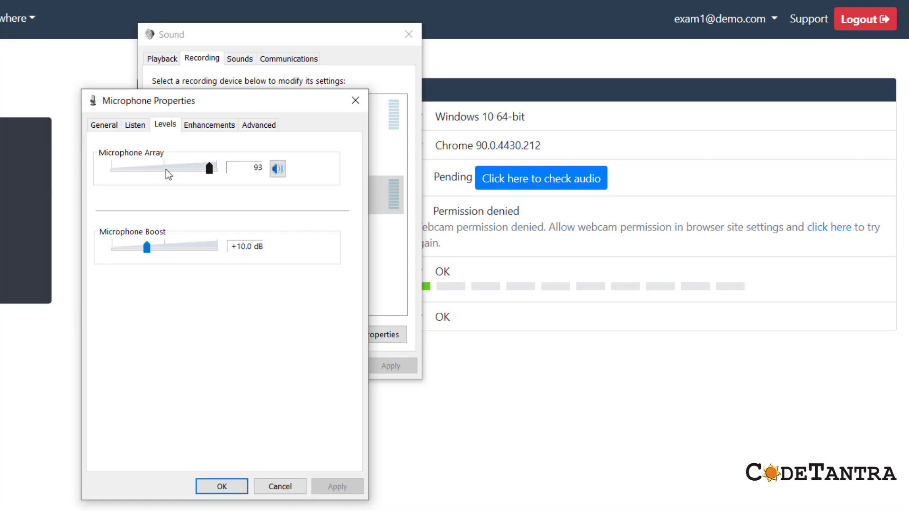
- Untick 'Allow applications to take exclusive control' on the Advanced tab and apply
left_click(268, 127)
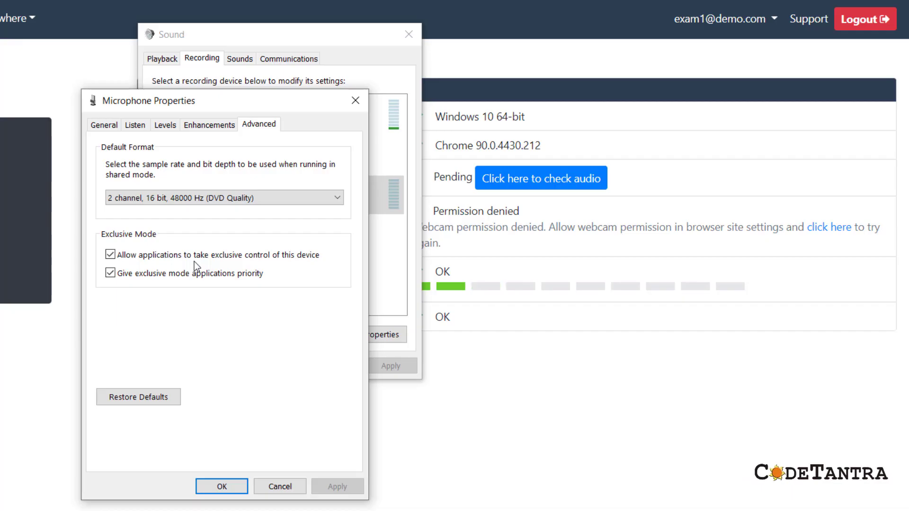
left_click(110, 255)
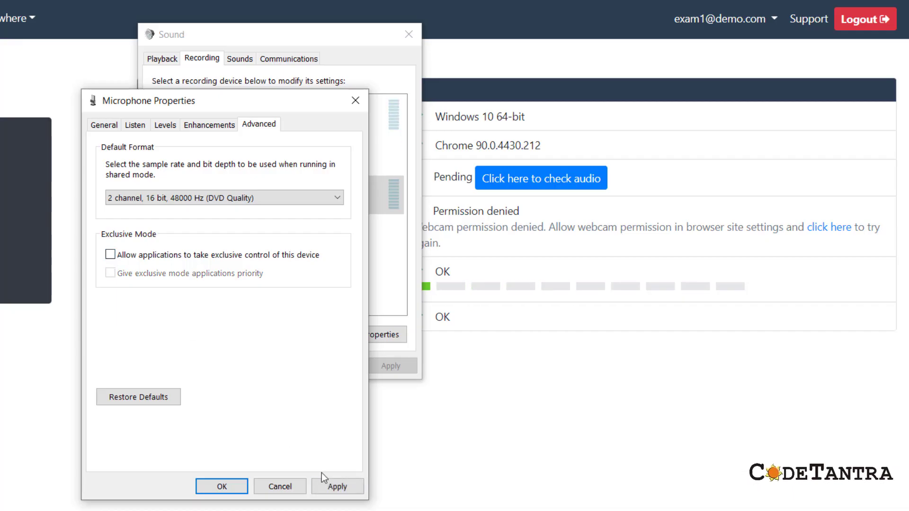
left_click(334, 486)
- Set the microphone level to 100 and close both sound dialogs with OK
left_click(166, 125)
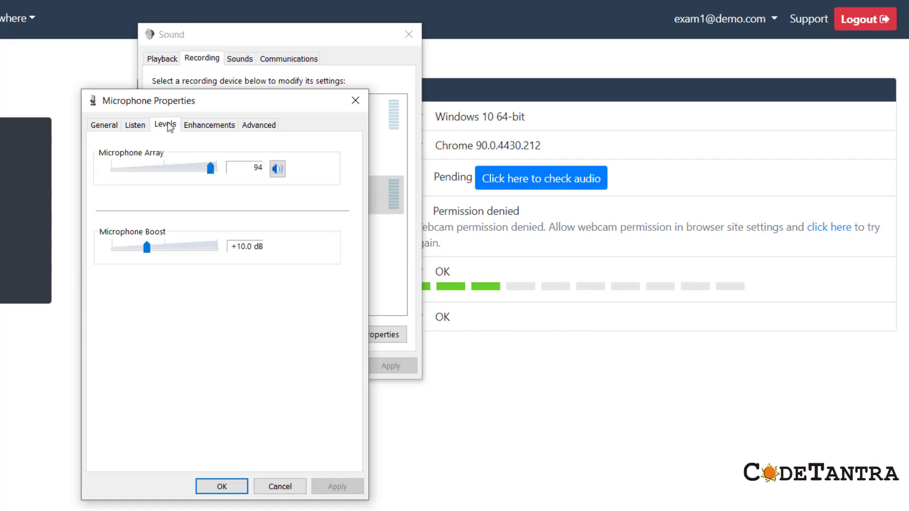
left_click_drag(210, 169, 223, 169)
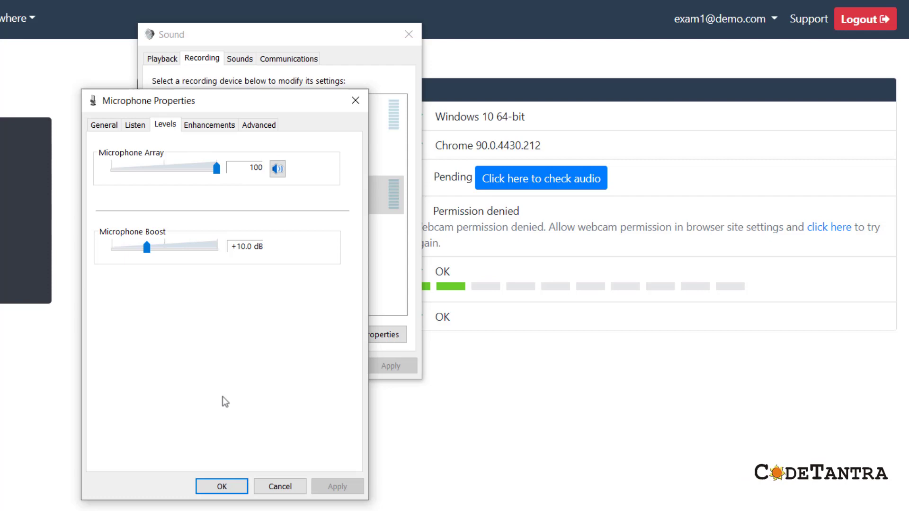
left_click(221, 487)
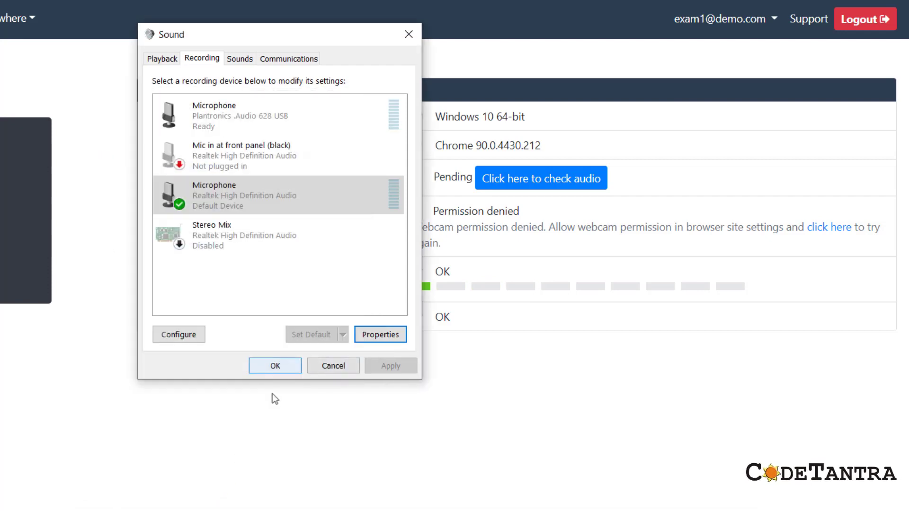
left_click(288, 367)
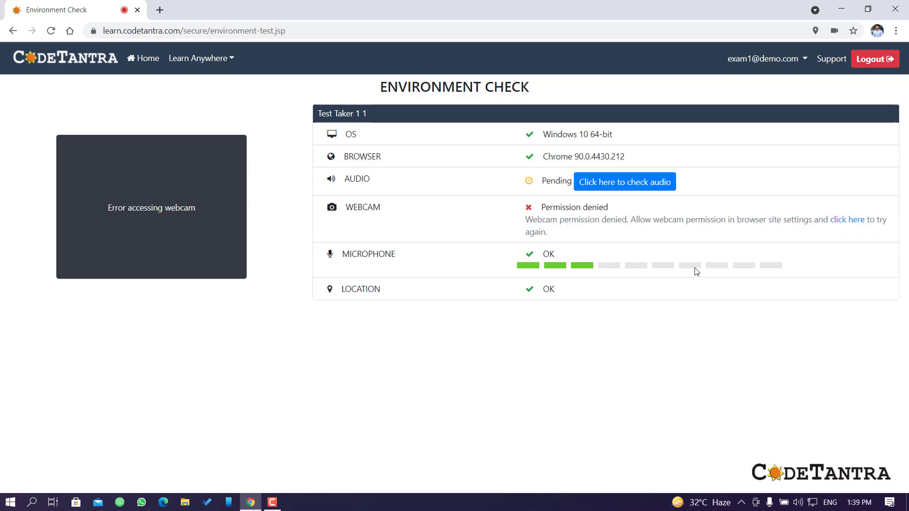
- Choose the Plantronics .Audio 628 USB microphone in Chrome's microphone settings, then close Settings
left_click(836, 30)
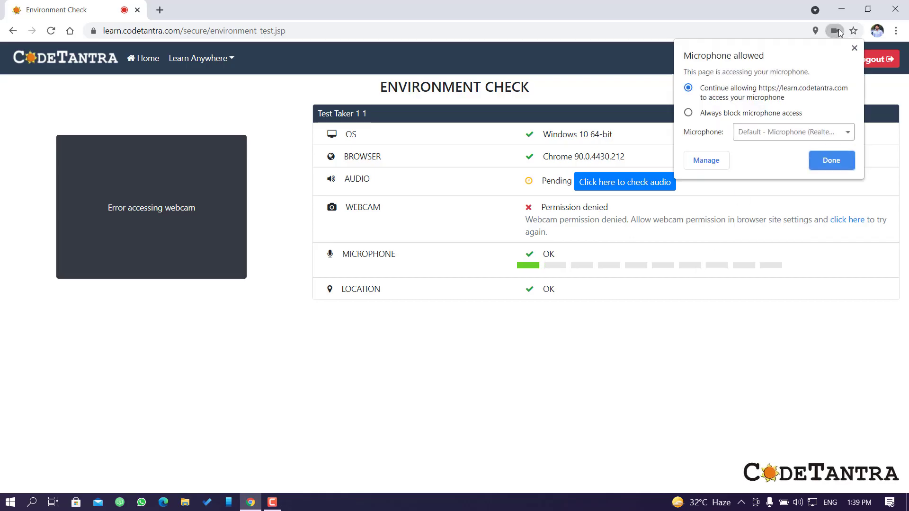
left_click(706, 160)
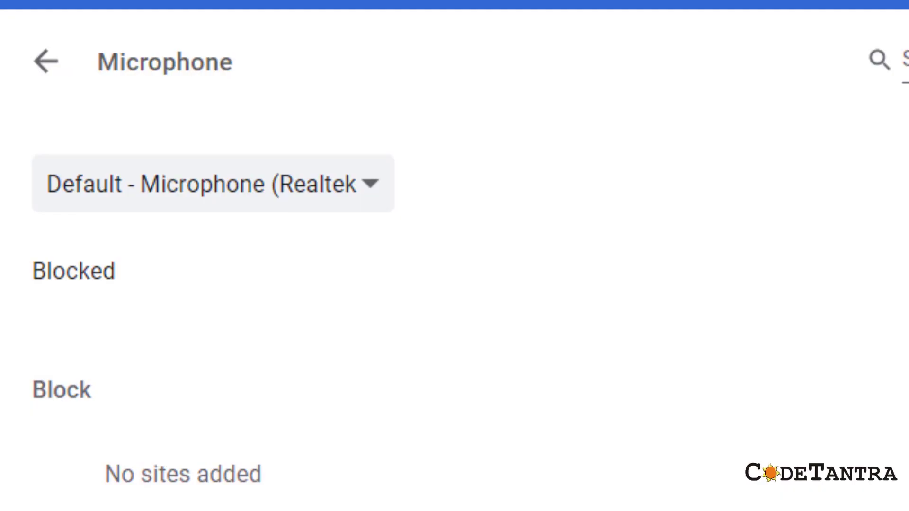
left_click(293, 183)
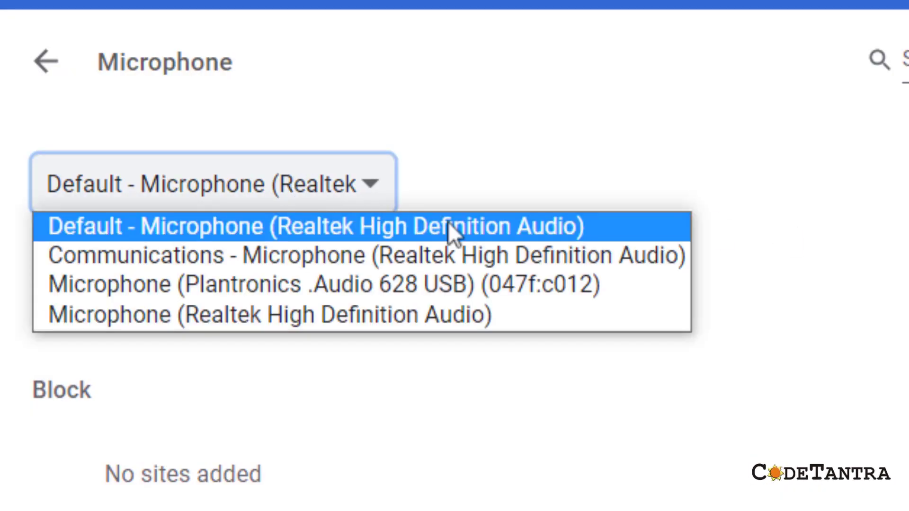
key("Down")
key("Down")
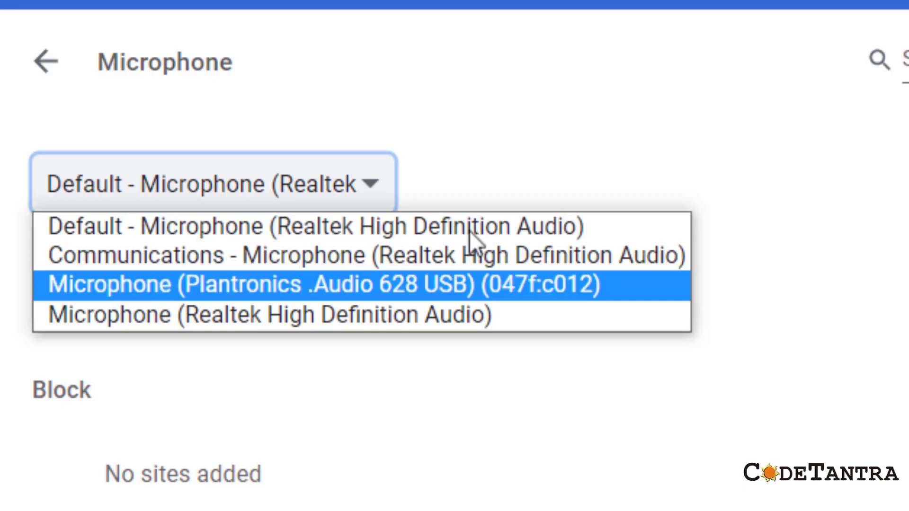
left_click(246, 283)
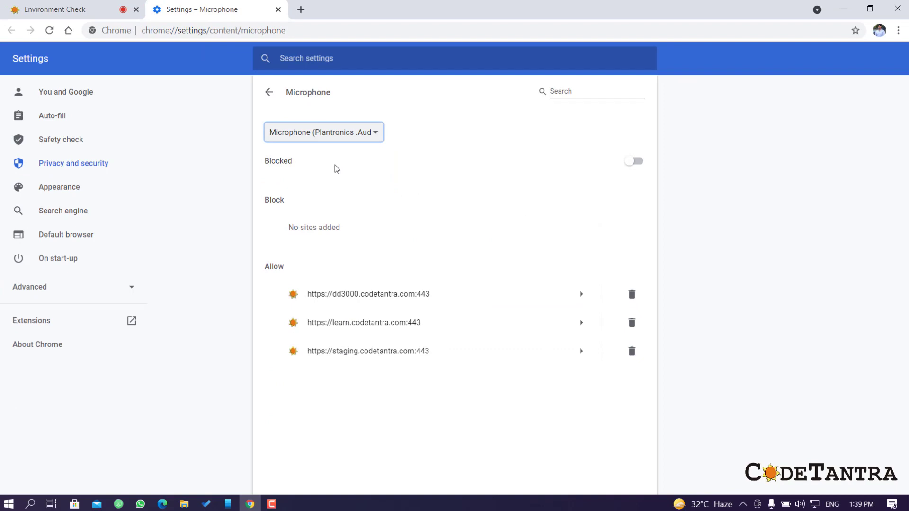
left_click(279, 10)
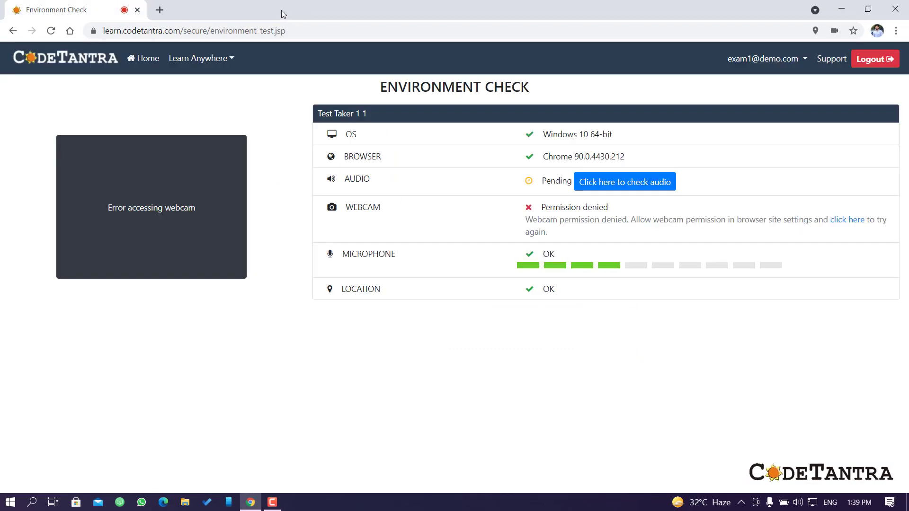
- Reload the Environment Check page so the microphone shows OK with green level bars
left_click(51, 31)
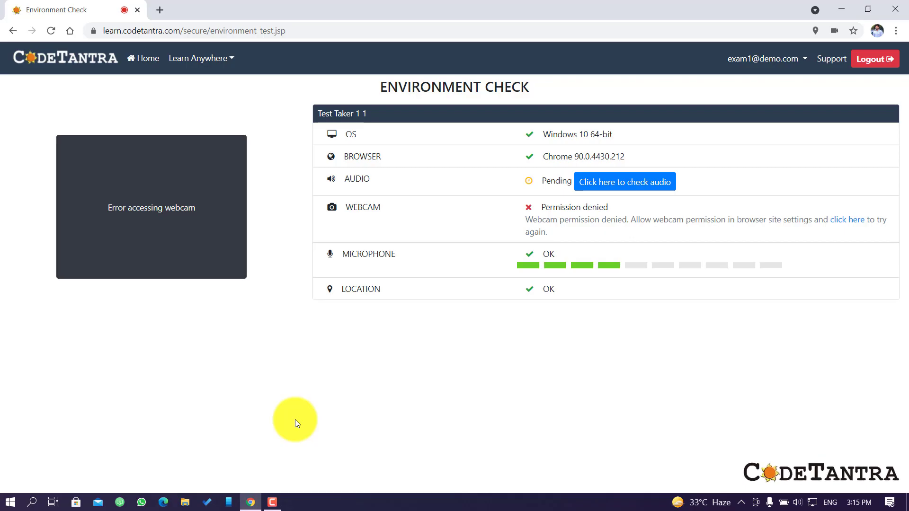
- Show the Windows Settings Privacy > Microphone page with device and app microphone access both On
left_click(14, 508)
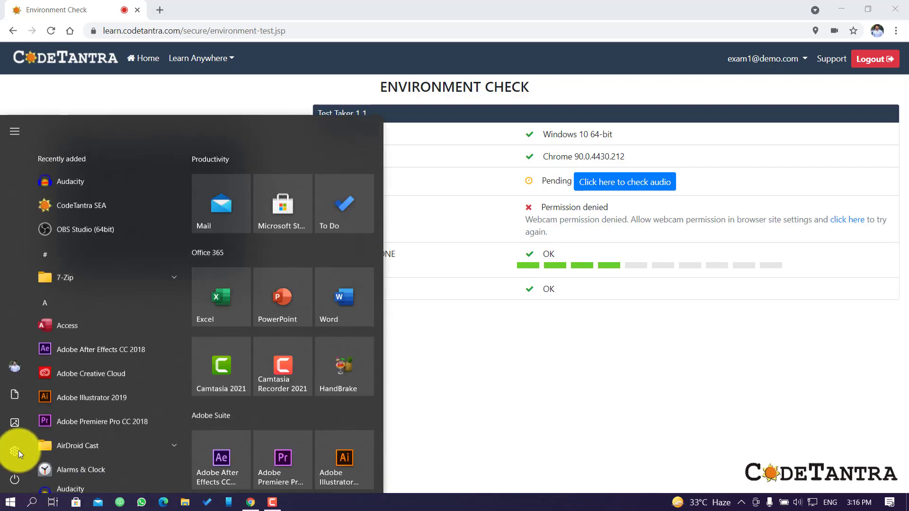
mouse_move(19, 450)
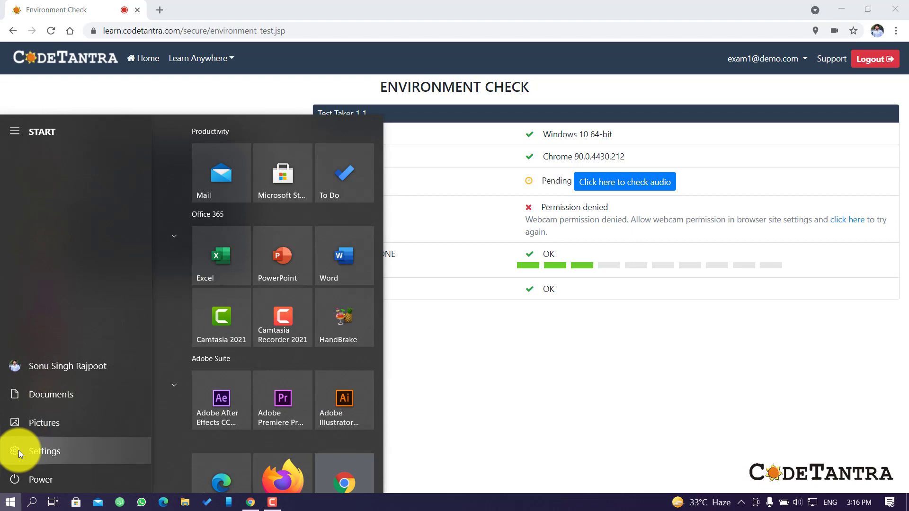
left_click(19, 450)
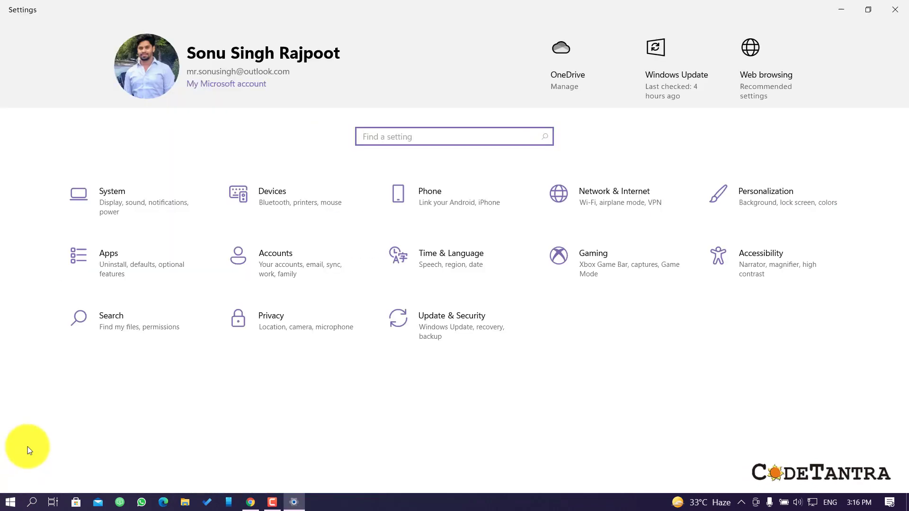
left_click(300, 328)
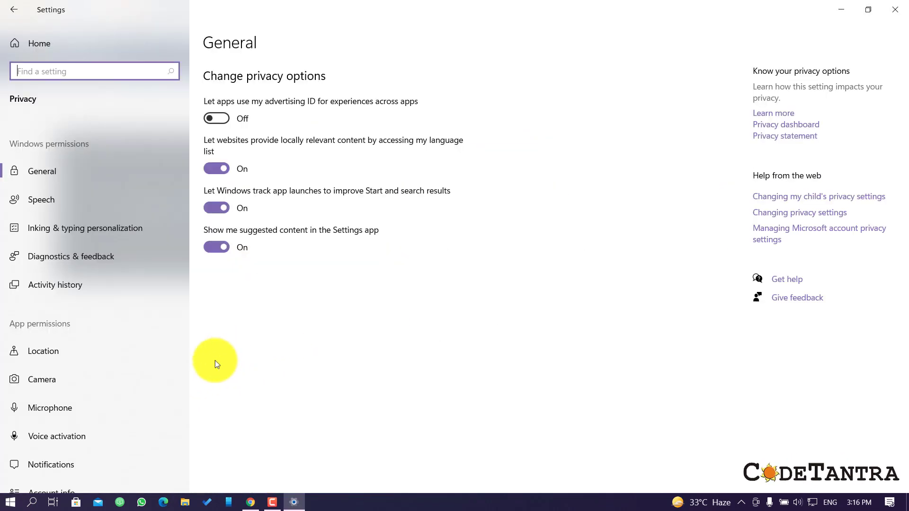
left_click(87, 408)
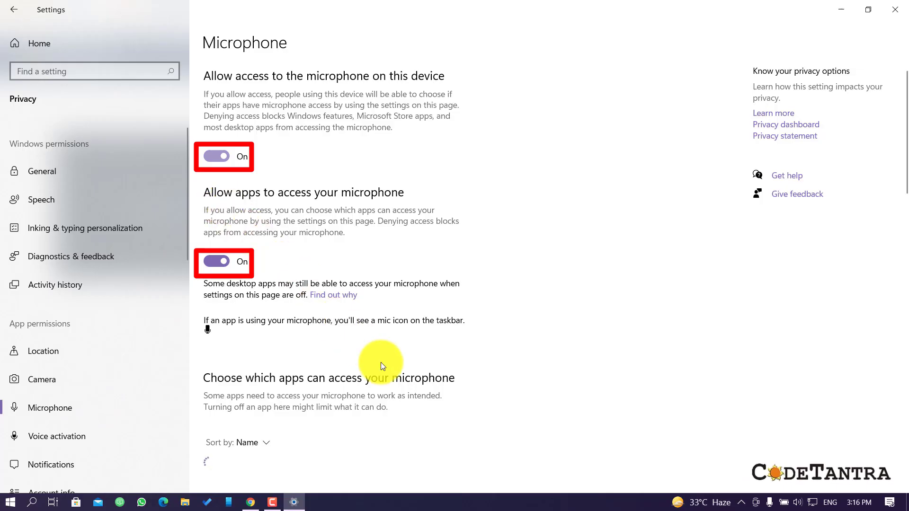
scroll(381, 362, "down", 2)
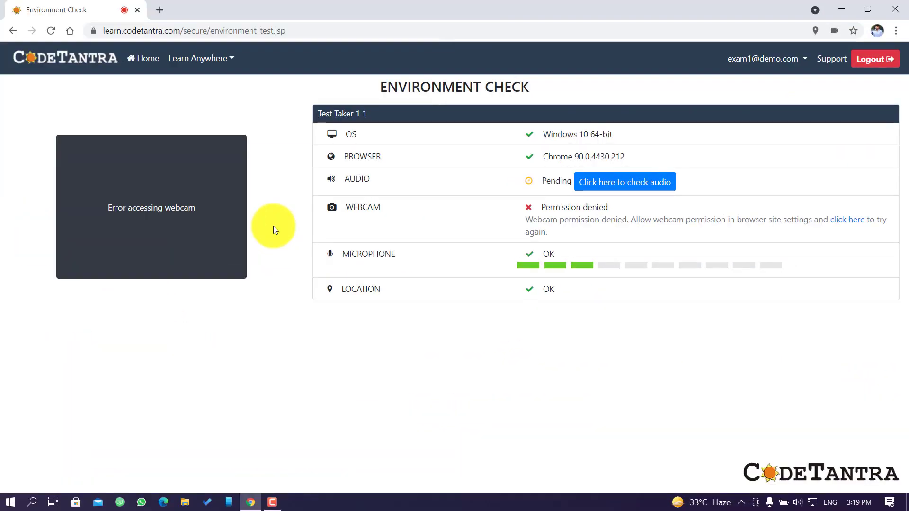
- Load onlinemictest.com in a new tab and start its microphone test for a live waveform
left_click(160, 9)
type("onlinemictest.com")
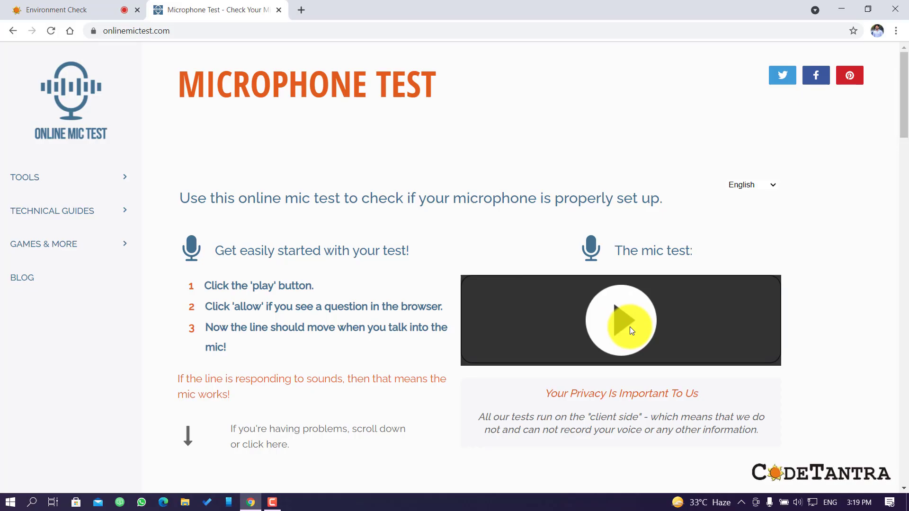
left_click(629, 327)
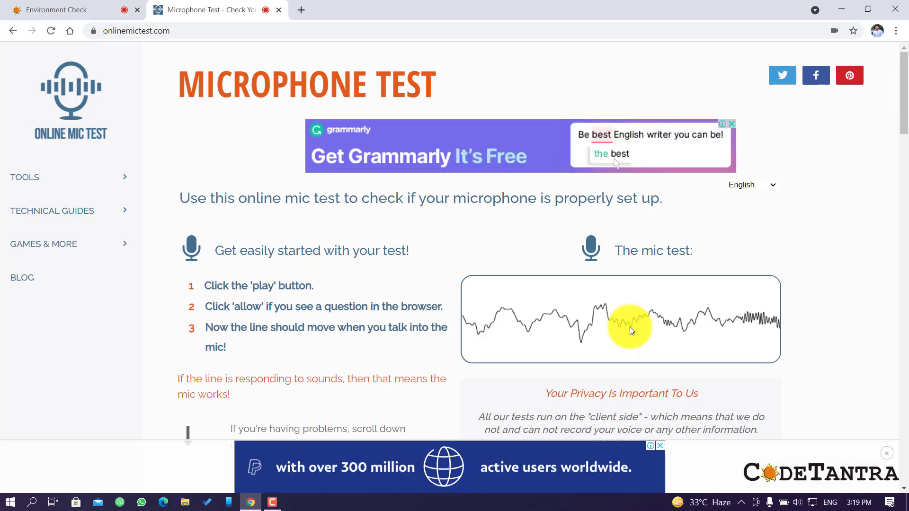